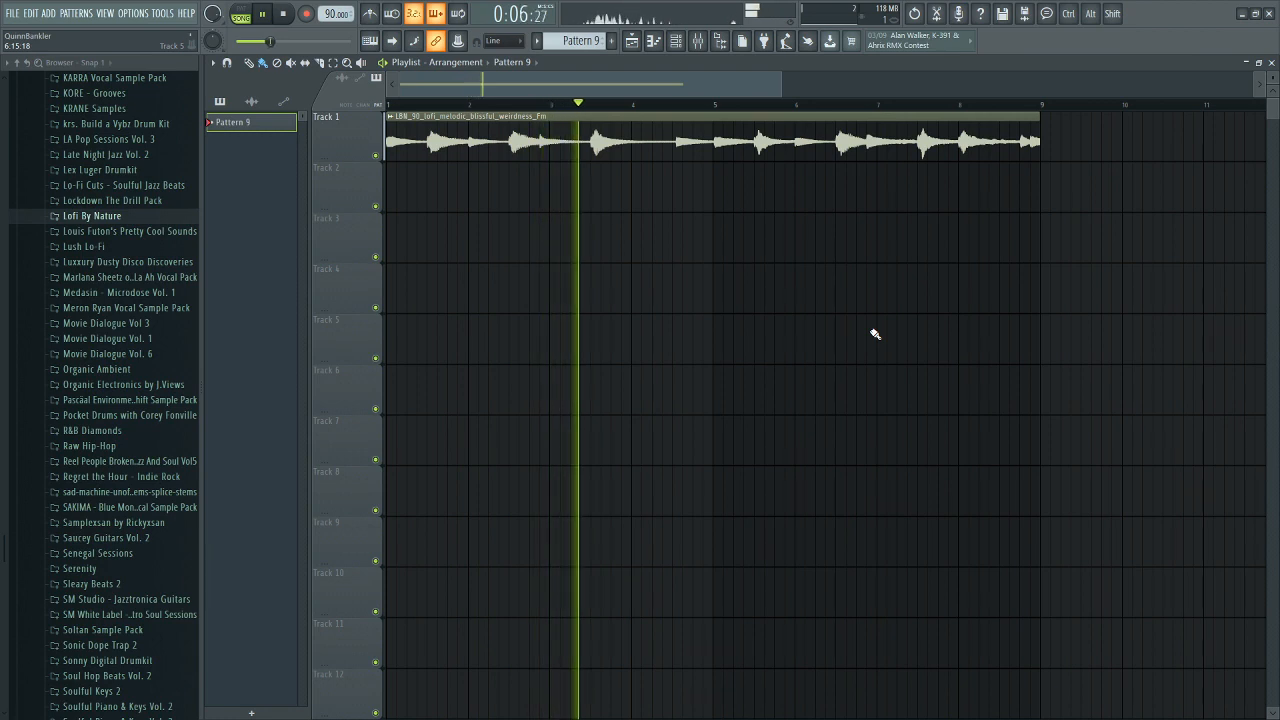
Step: Stop playback and open the Fruity Limiter loaded on mixer Insert 12
key("space")
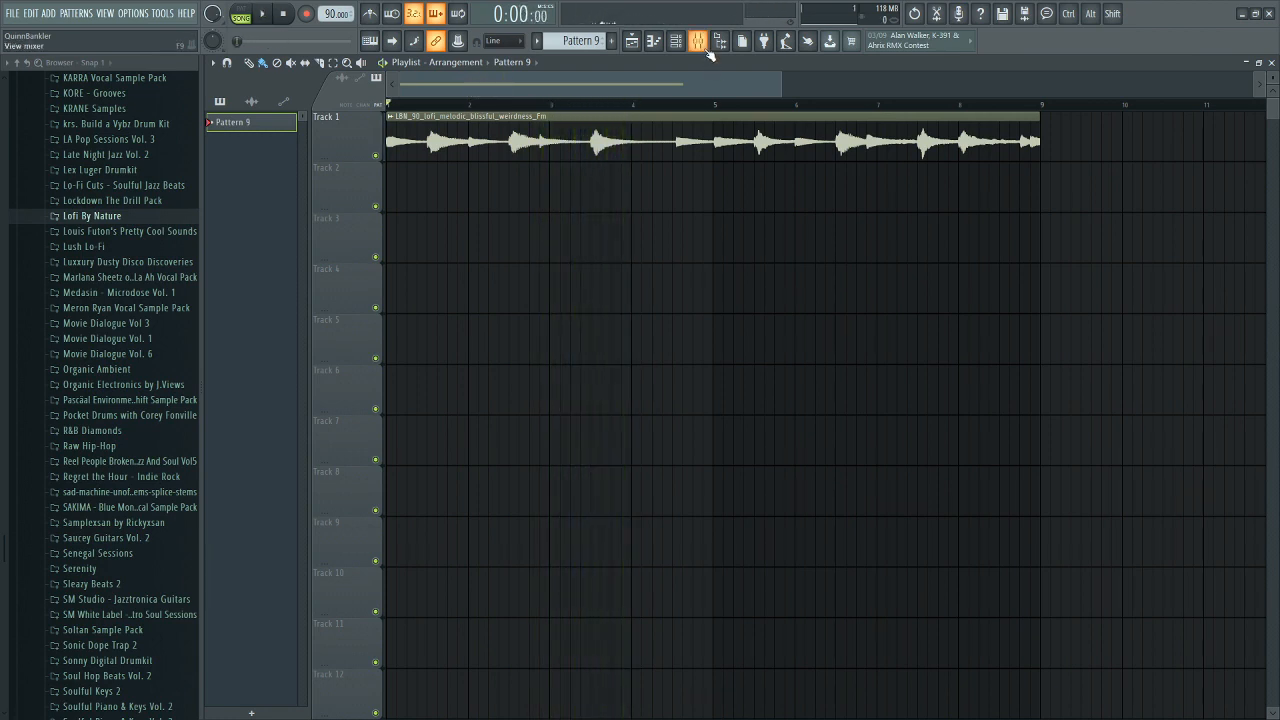
key("F9")
left_click(1133, 341)
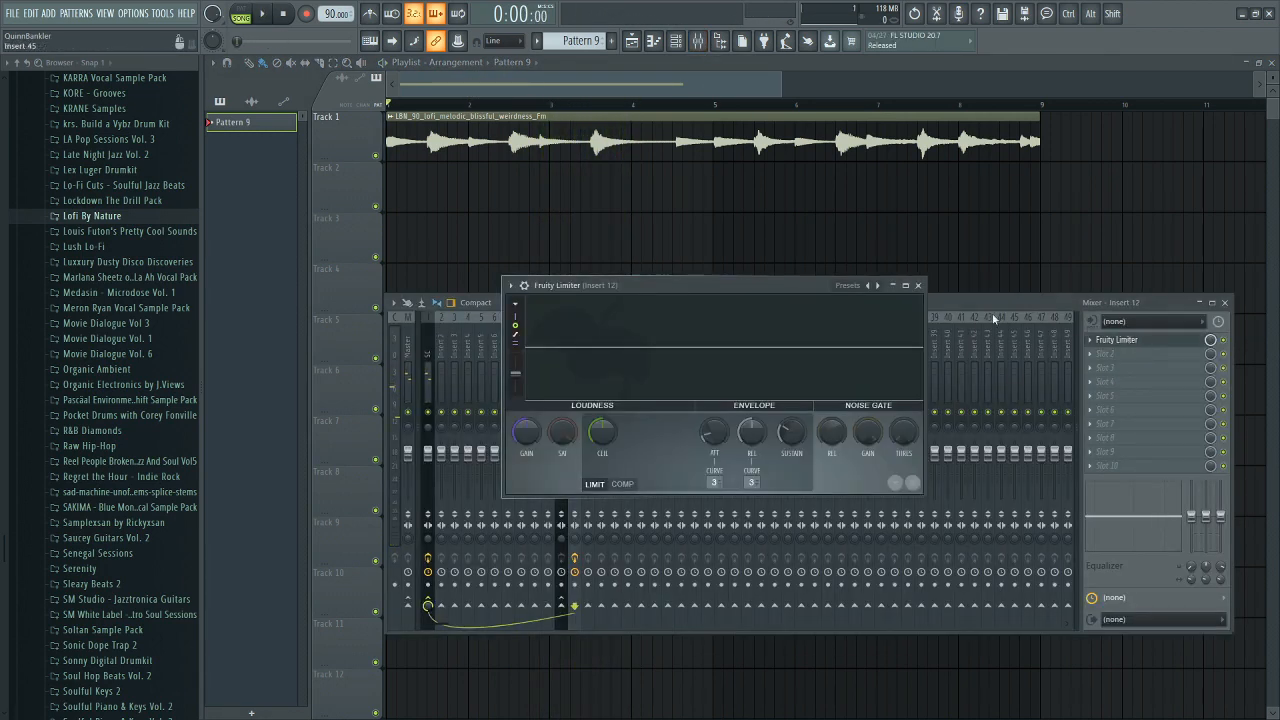
left_click_drag(760, 284, 809, 272)
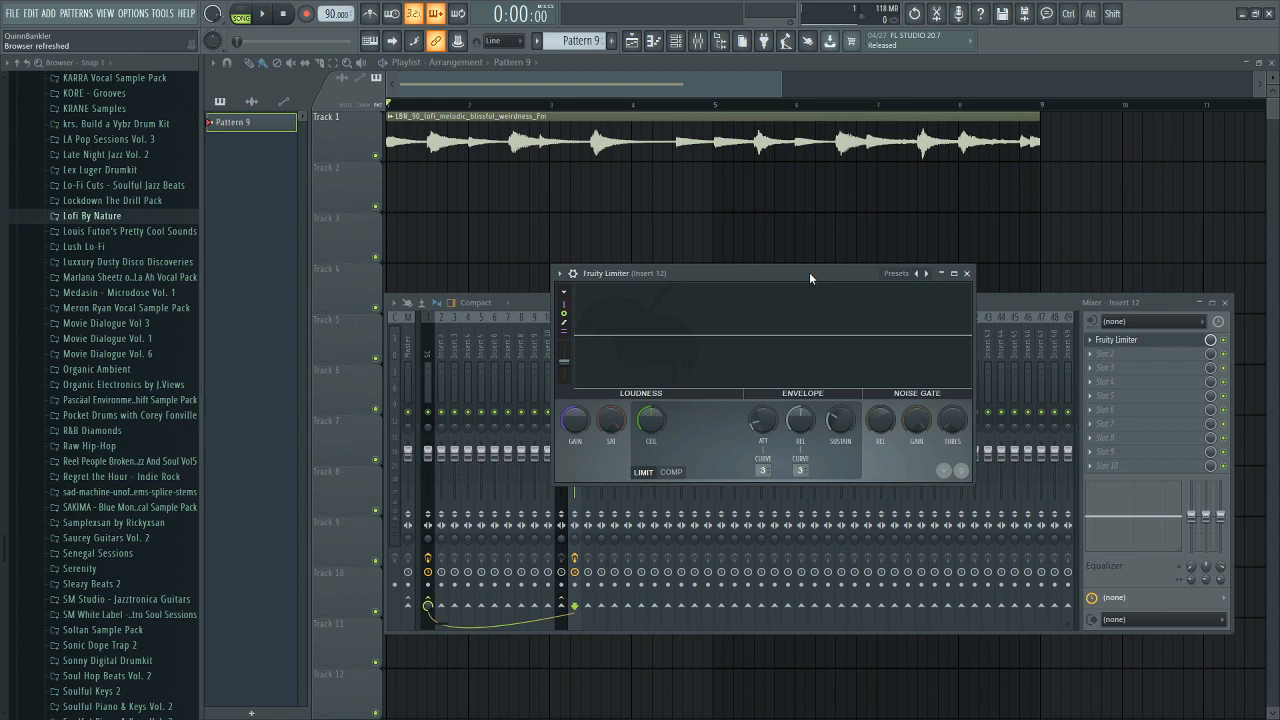
Step: Lower the Insert 12 volume fader to about 53%, reset it, and return to the Fruity Limiter
key("F9")
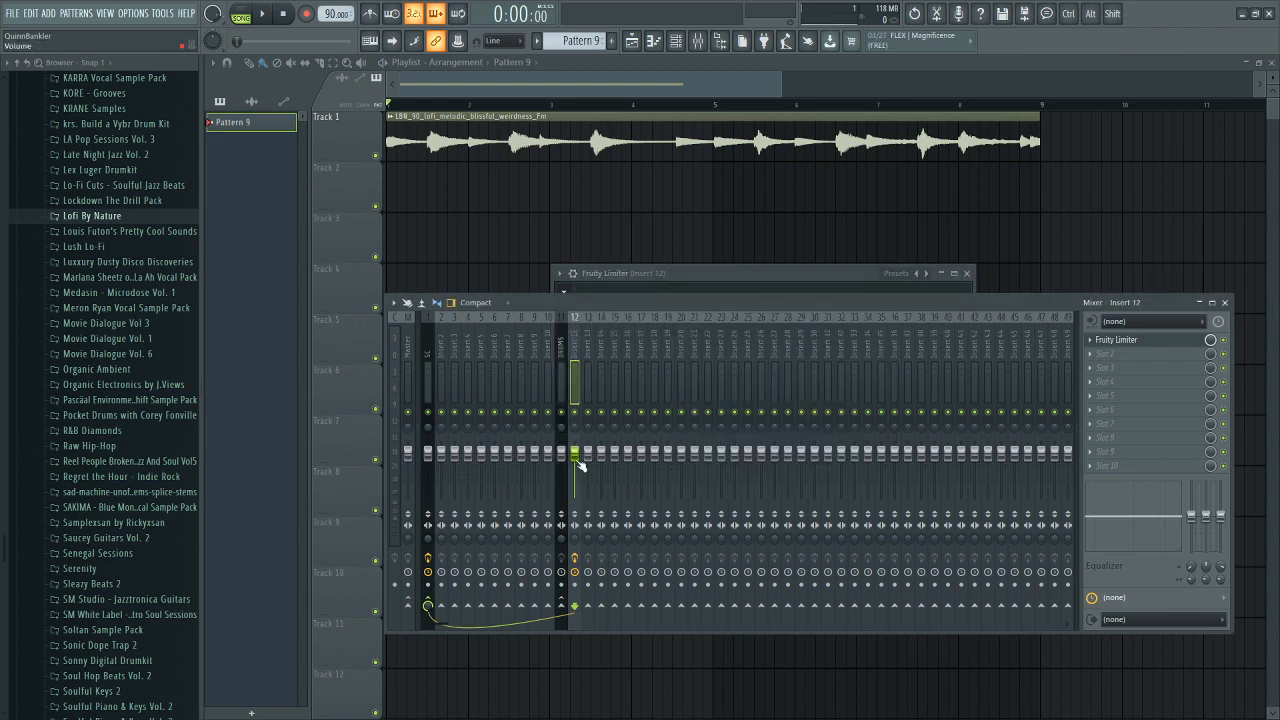
left_click_drag(576, 457, 576, 478)
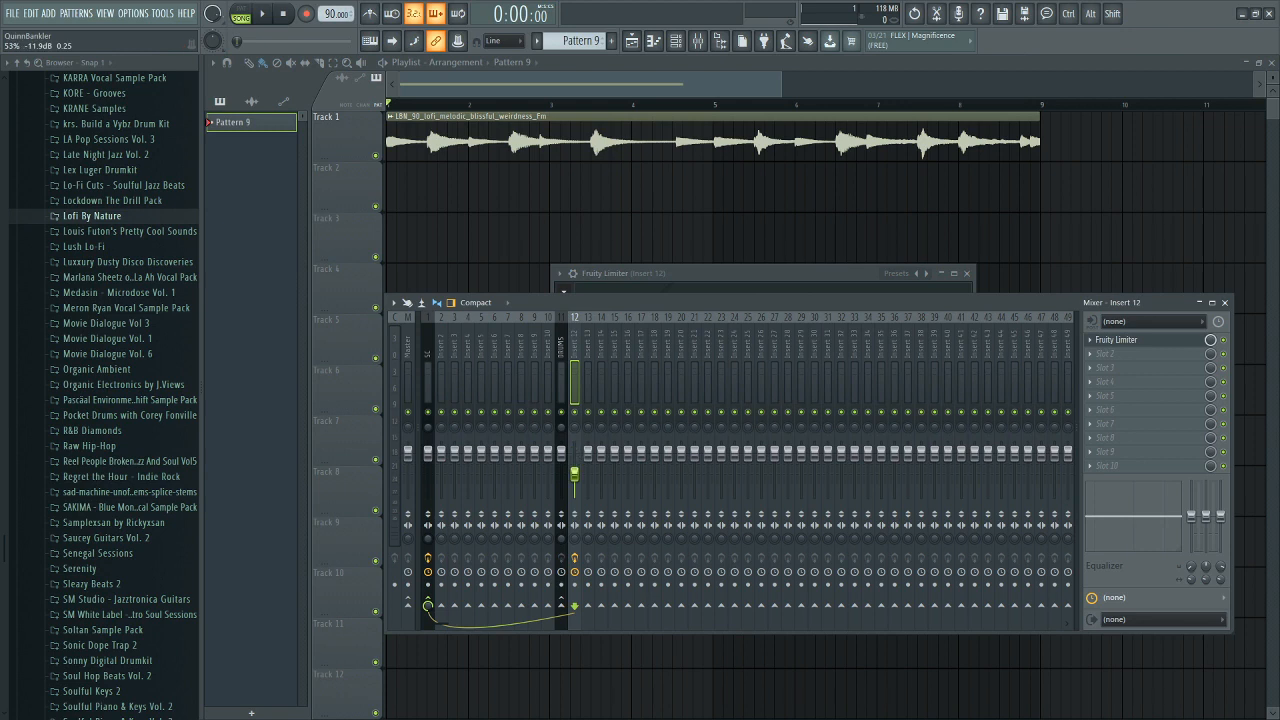
right_click(577, 476)
left_click(599, 484)
left_click(811, 272)
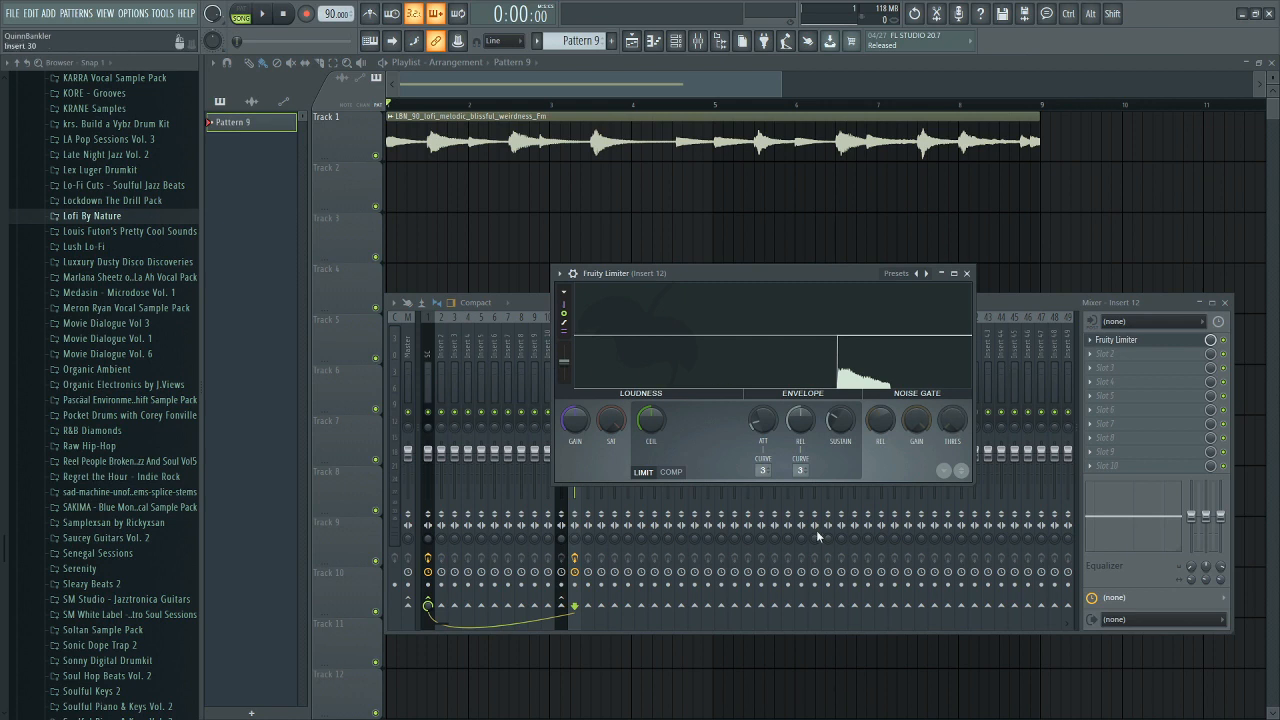
Step: Switch the Fruity Limiter to compressor mode and lower its threshold
left_click_drag(738, 274, 726, 298)
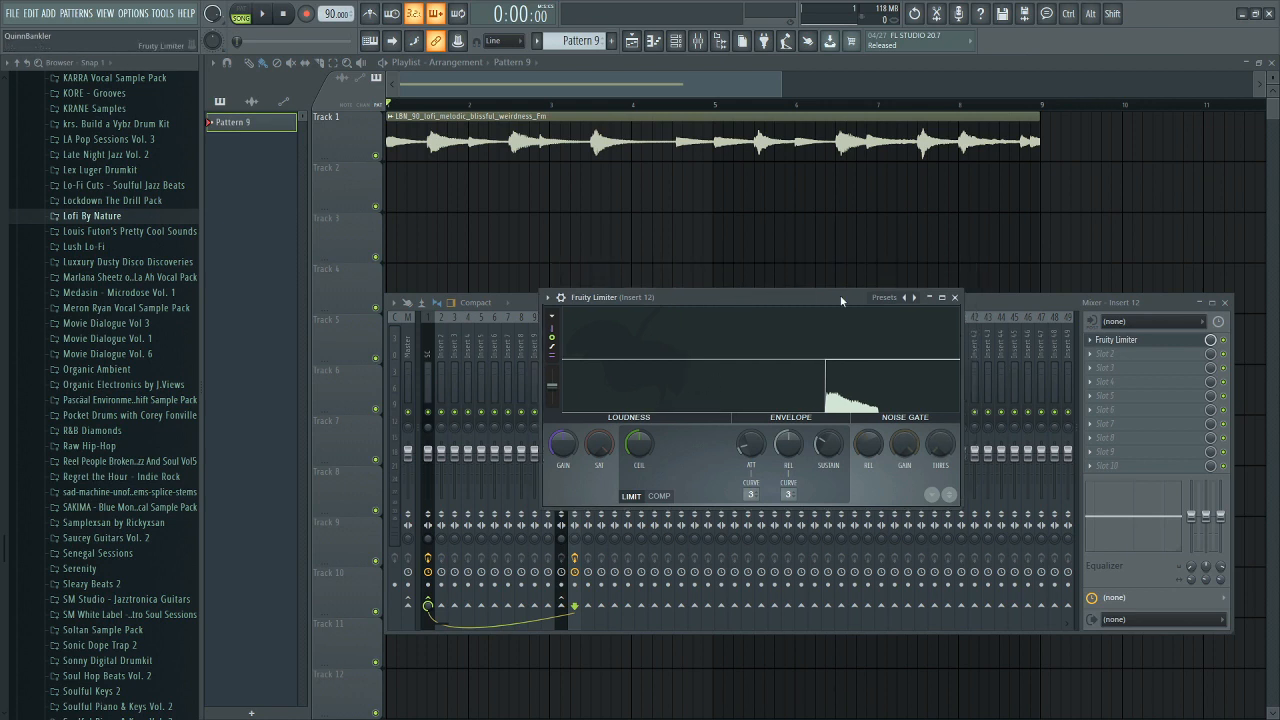
left_click_drag(810, 302, 775, 309)
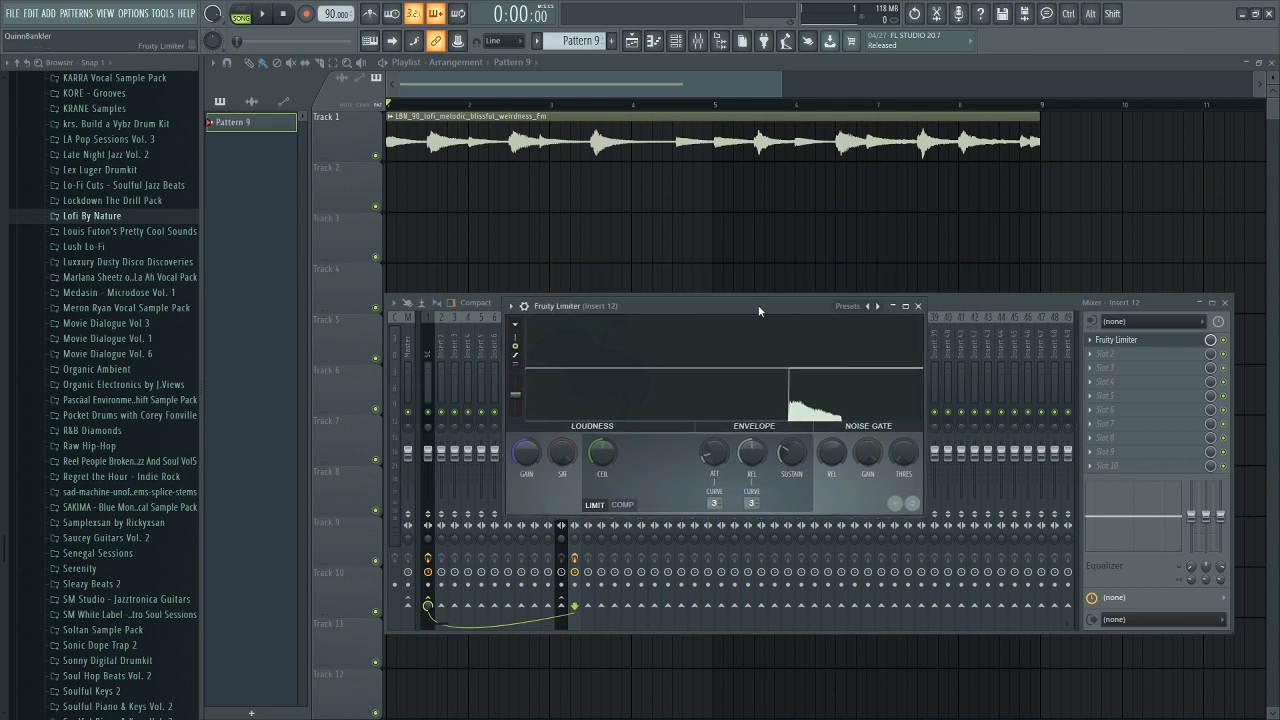
left_click(624, 502)
left_click_drag(604, 450, 604, 476)
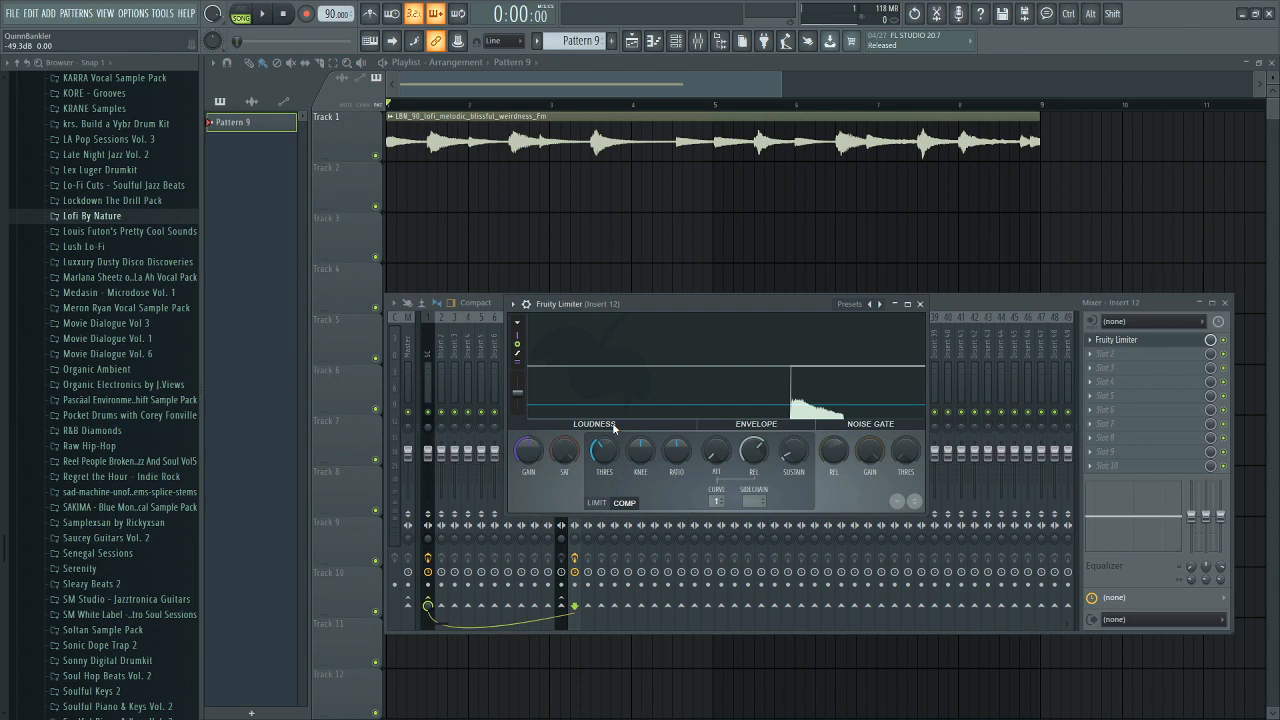
Step: Try several compression ratios, including 2.0:1, resetting the ratio between tries, and leave it raised above its default
left_click_drag(676, 451, 676, 405)
left_click_drag(786, 305, 794, 305)
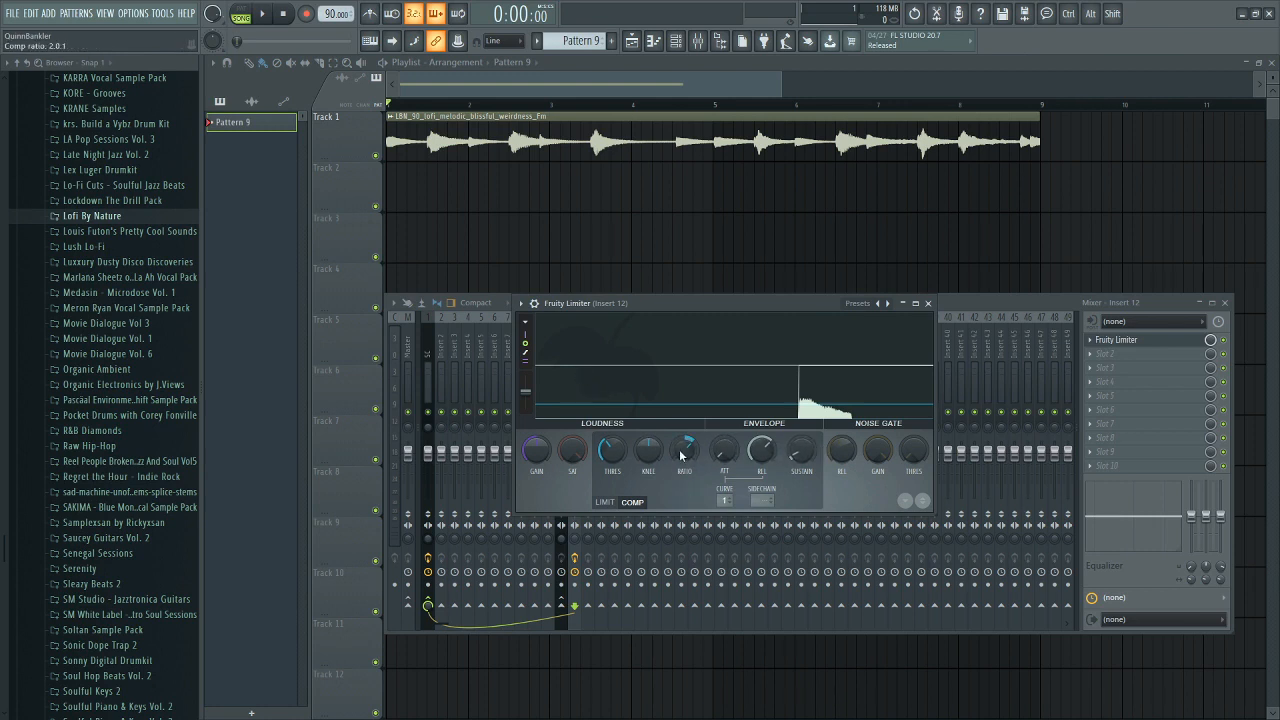
left_click_drag(684, 452, 689, 424)
right_click(677, 442)
left_click(696, 459)
left_click_drag(687, 460, 688, 455)
right_click(688, 455)
left_click(702, 462)
left_click_drag(684, 451, 684, 413)
Step: Lower the compressor threshold to about -19 dB while playing the loop, stop playback, and raise the threshold again
left_click_drag(612, 453, 612, 460)
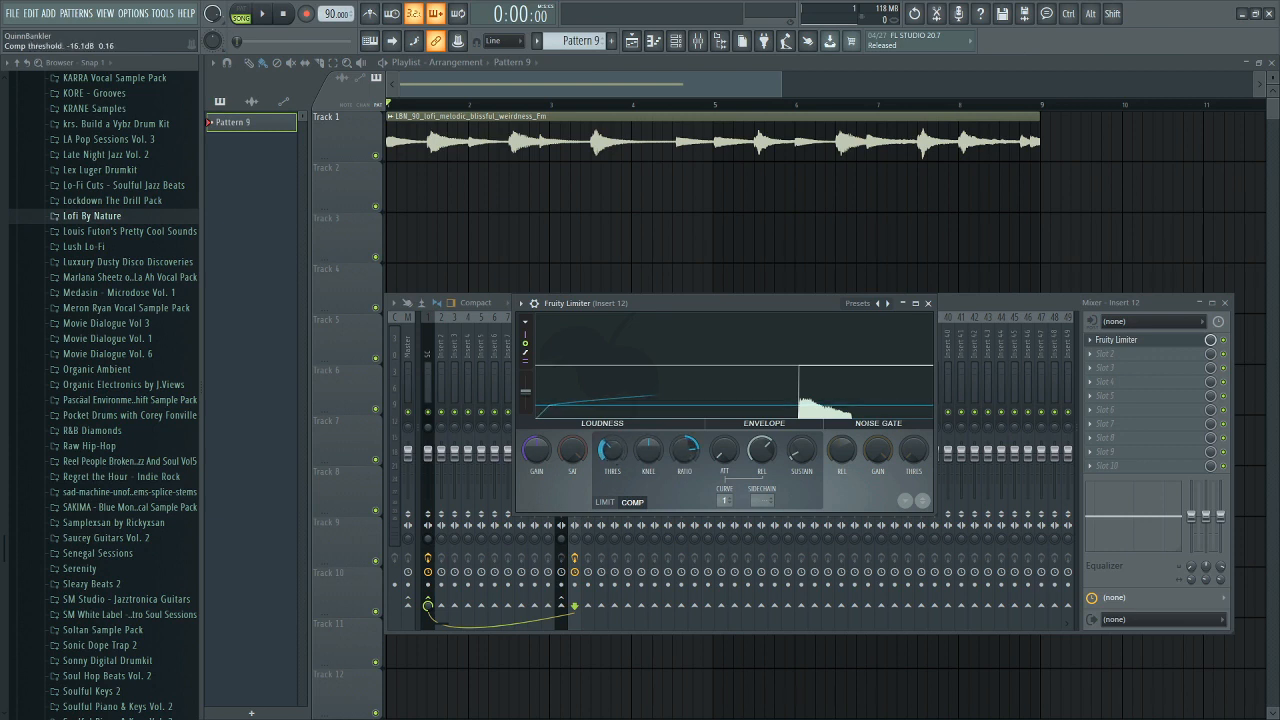
key("space")
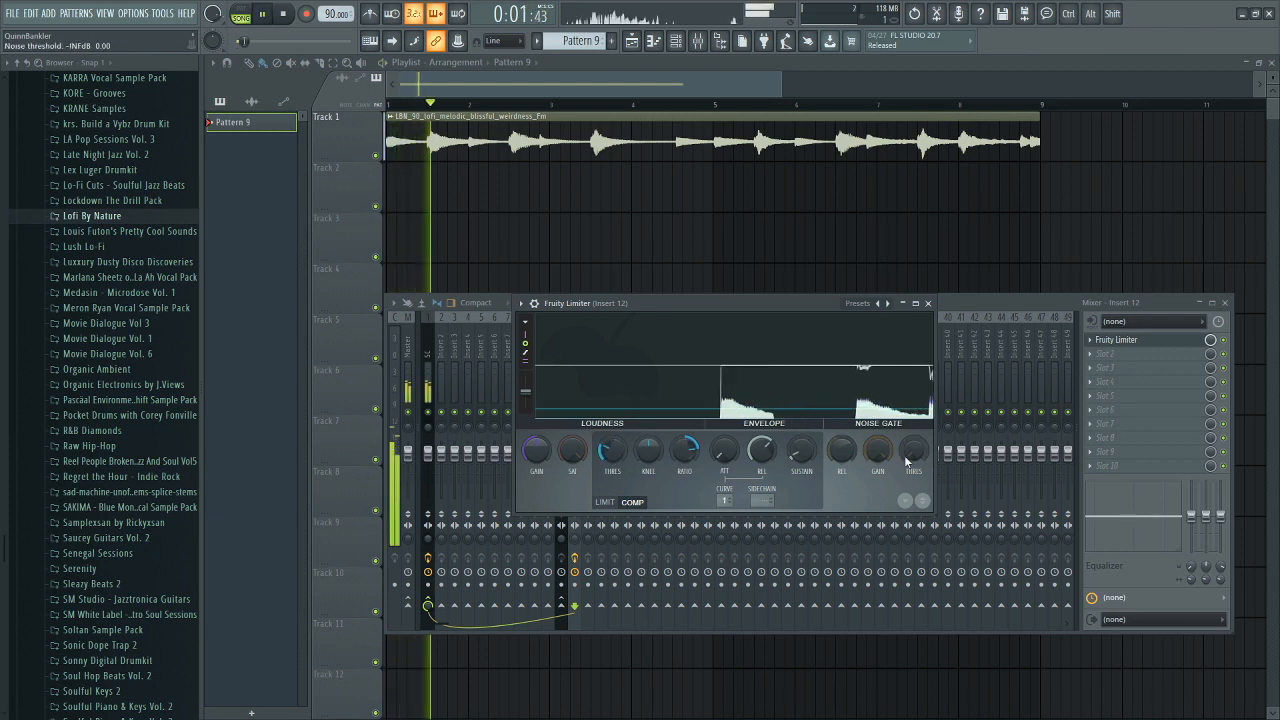
left_click_drag(610, 454, 611, 457)
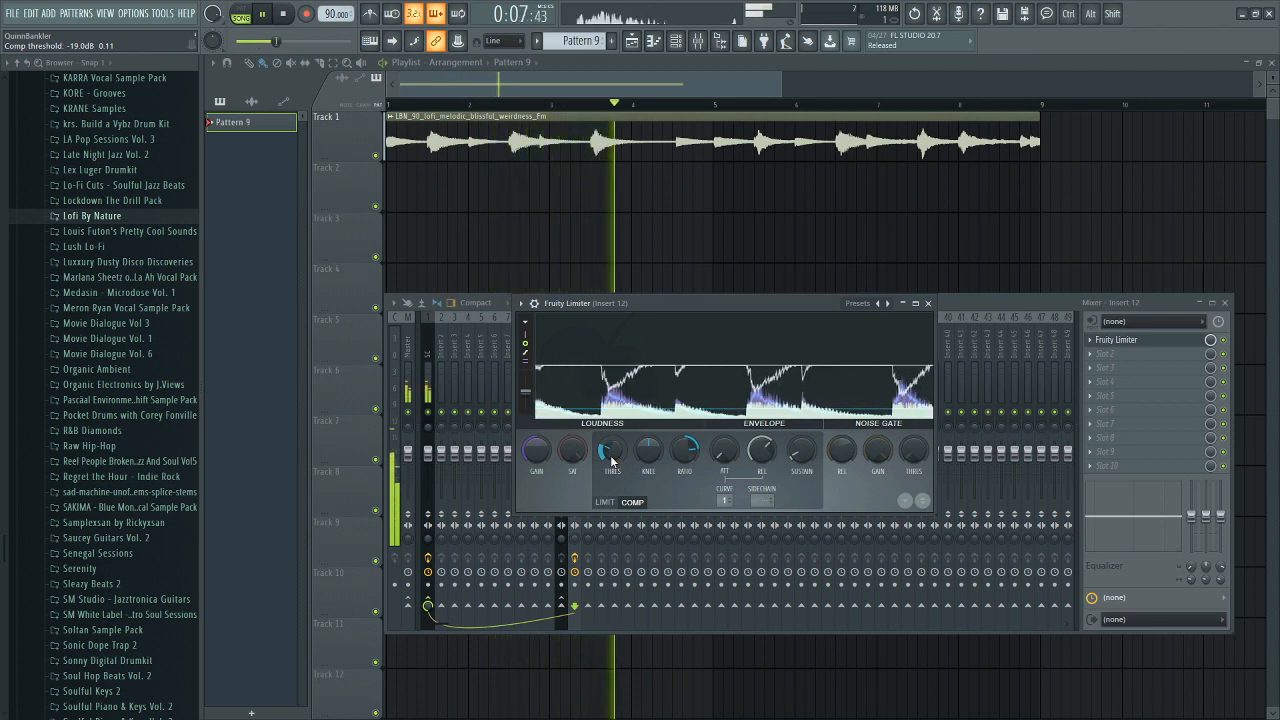
key("space")
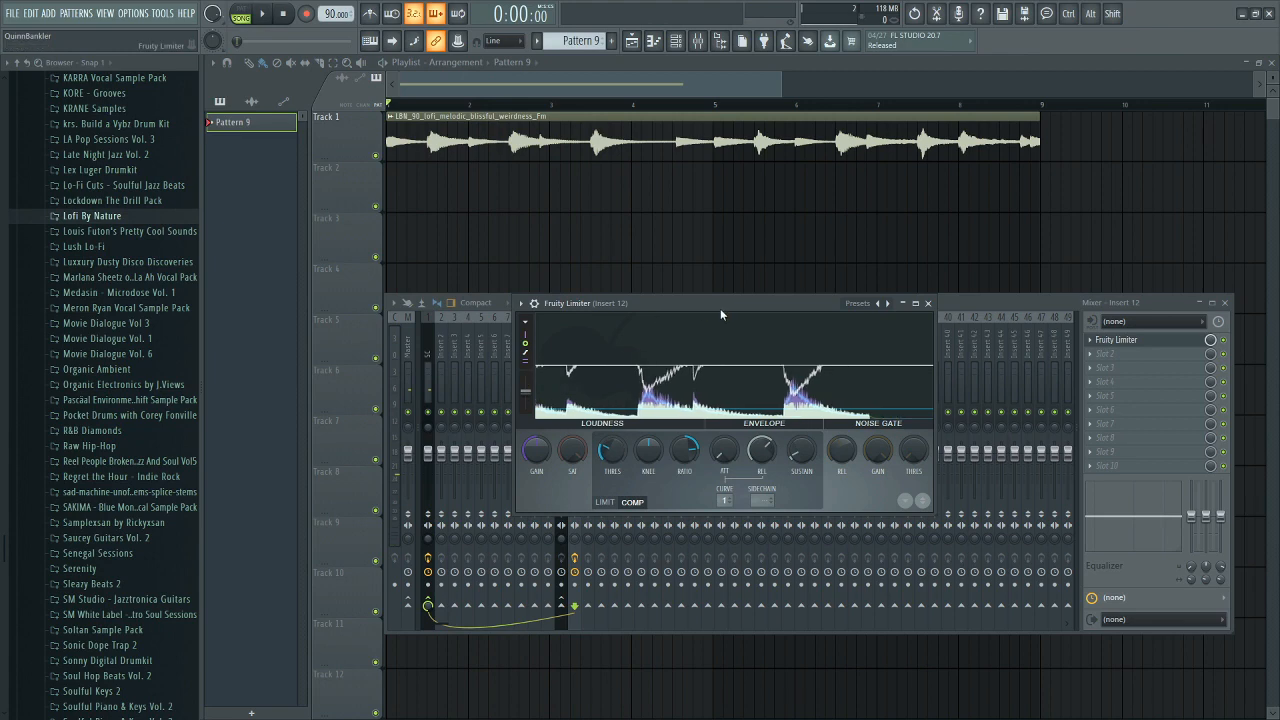
left_click_drag(720, 312, 758, 298)
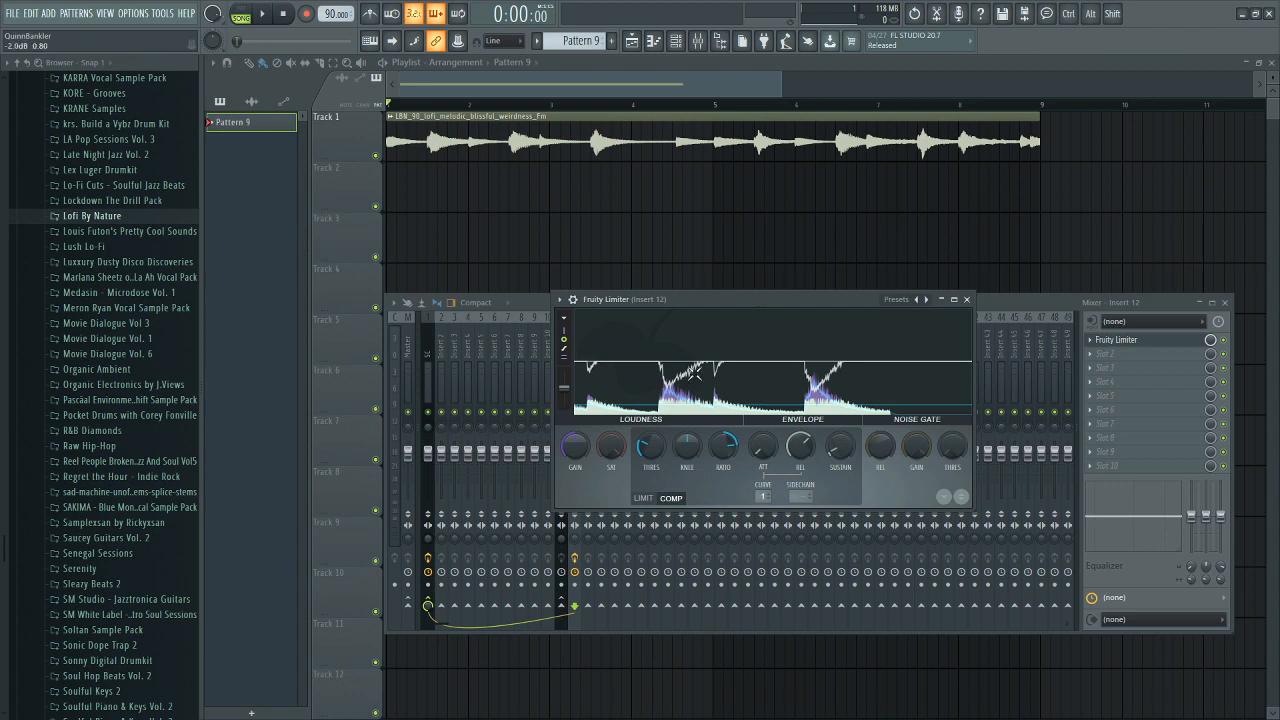
left_click_drag(647, 460, 647, 446)
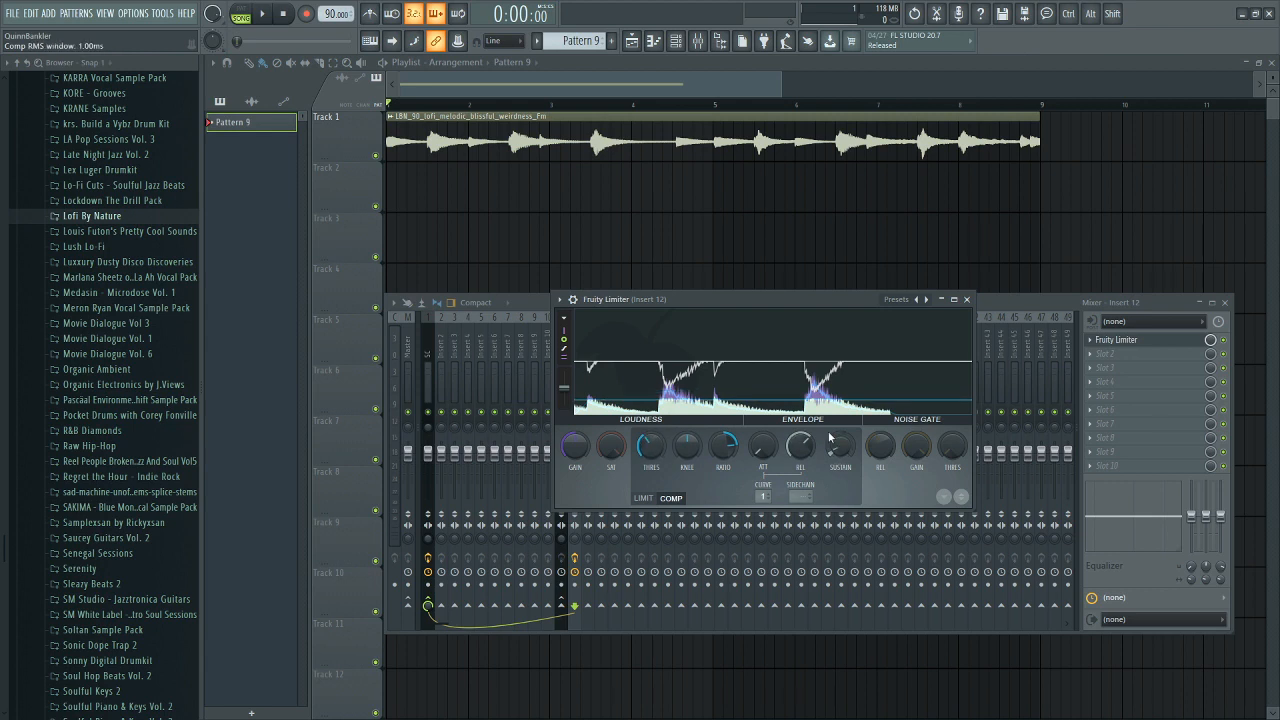
Step: Lengthen the compressor's attack, shorten its release to about 419 ms, and raise the release slightly again
left_click_drag(760, 457, 756, 445)
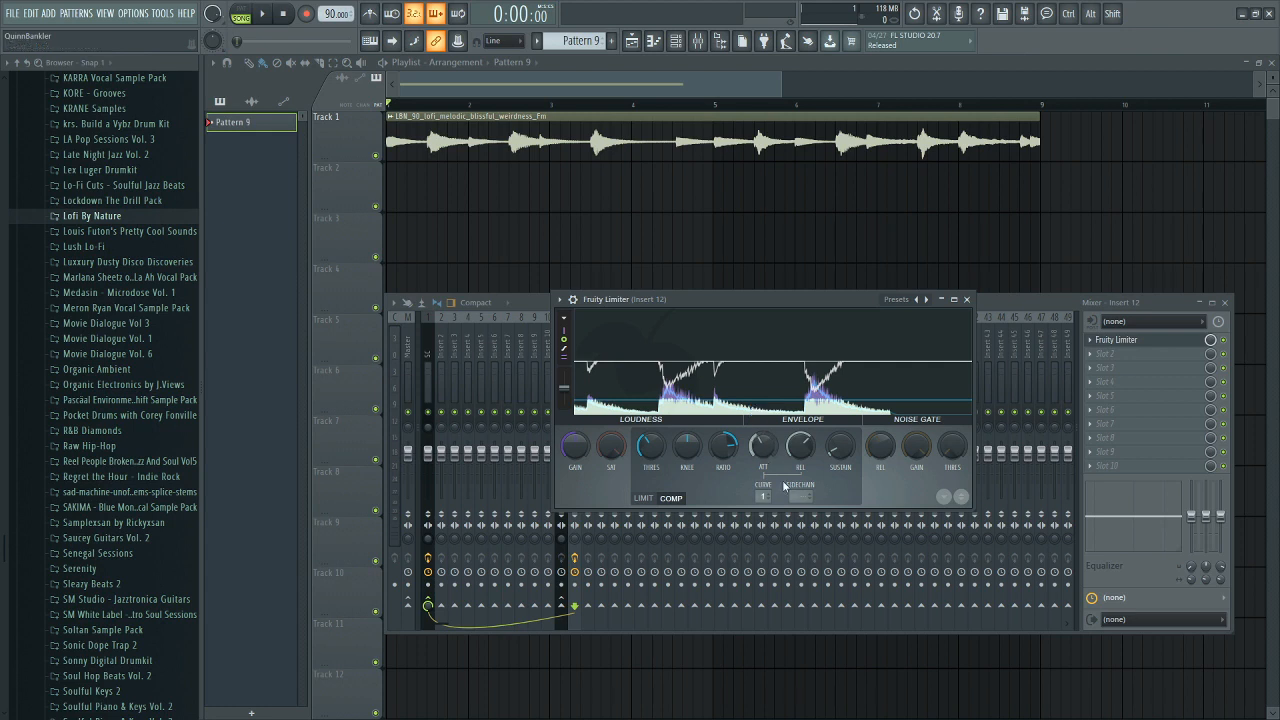
left_click_drag(800, 447, 802, 461)
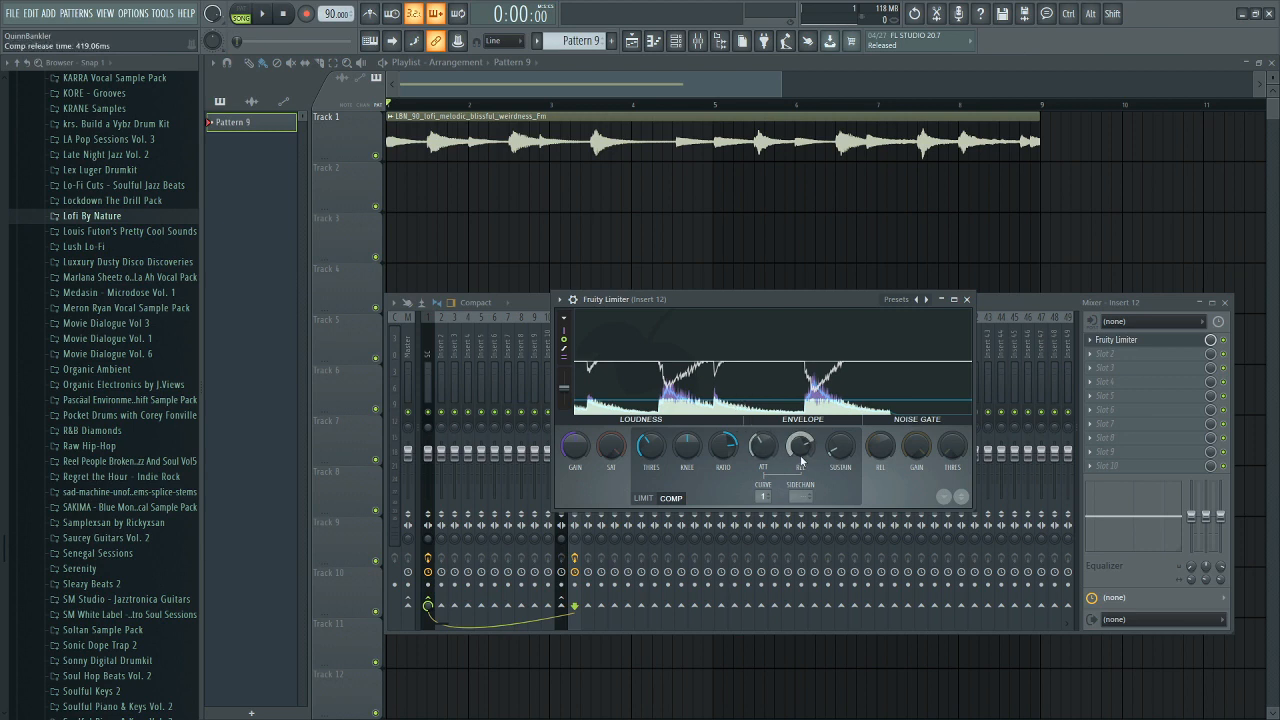
left_click_drag(801, 457, 801, 447)
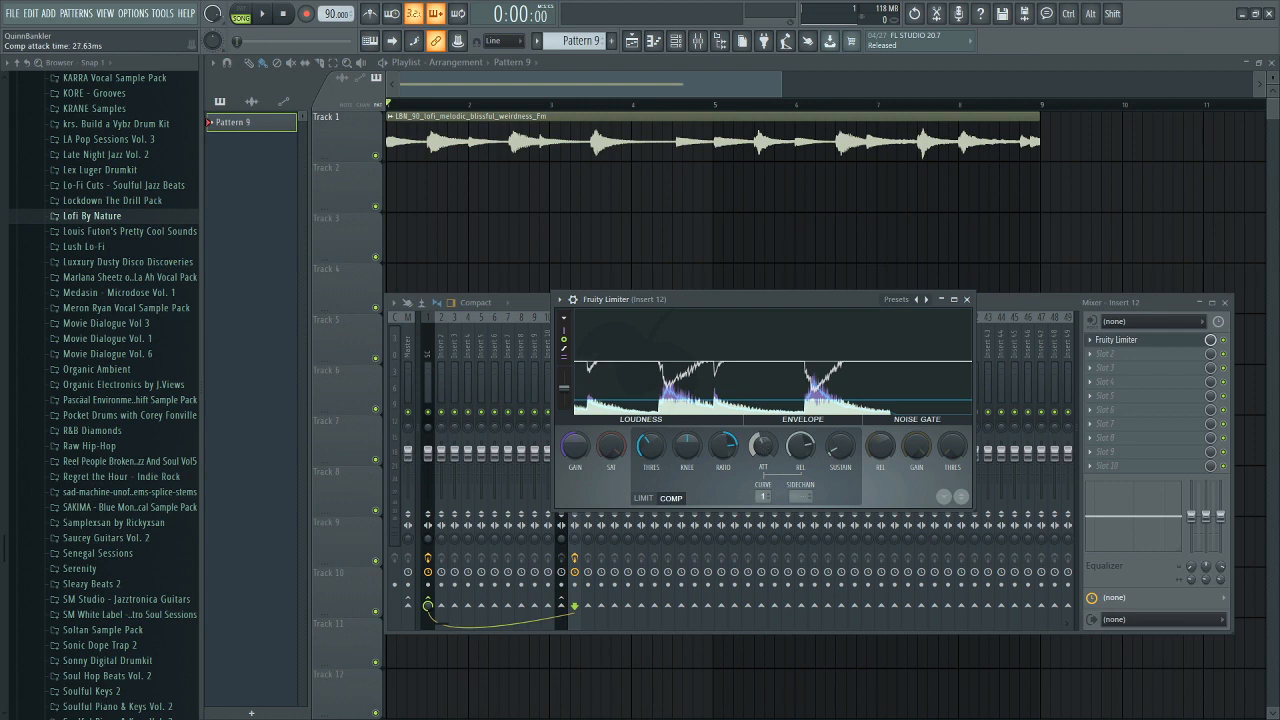
Step: Raise the compressor's attack time to about 49 ms, cut it sharply, and bring it partway back up
left_click_drag(772, 448, 773, 438)
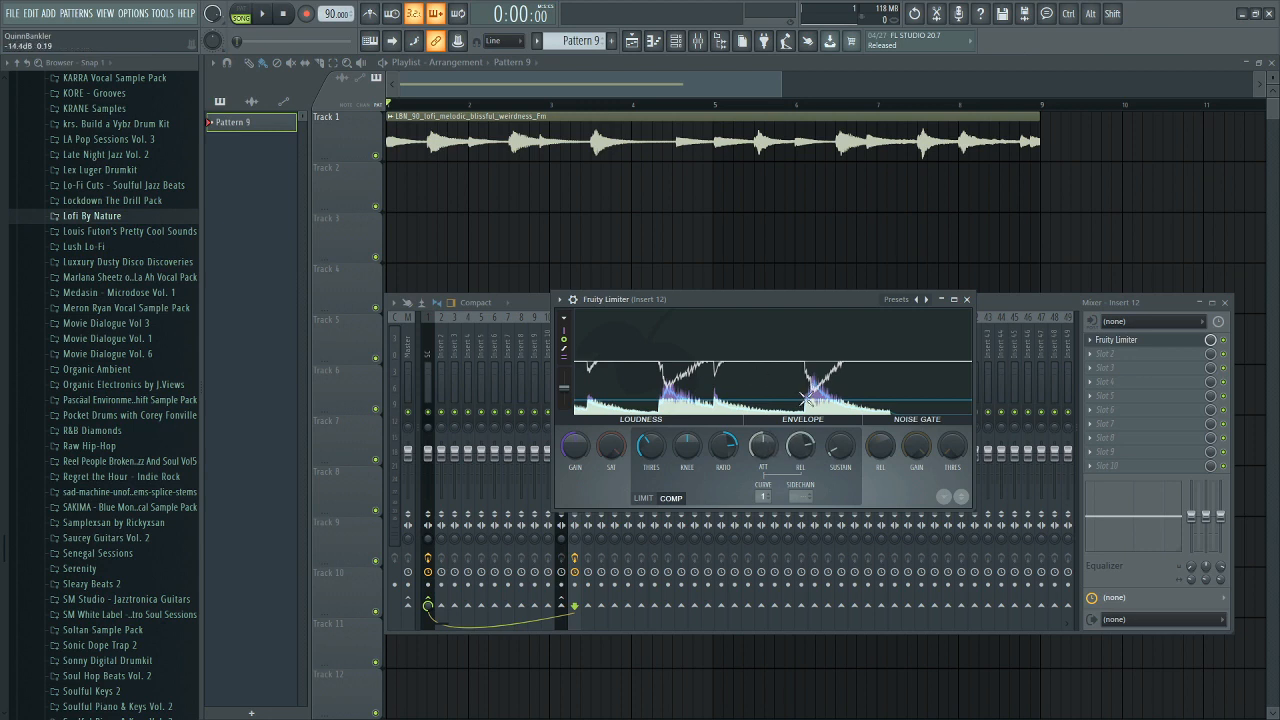
left_click_drag(769, 447, 769, 442)
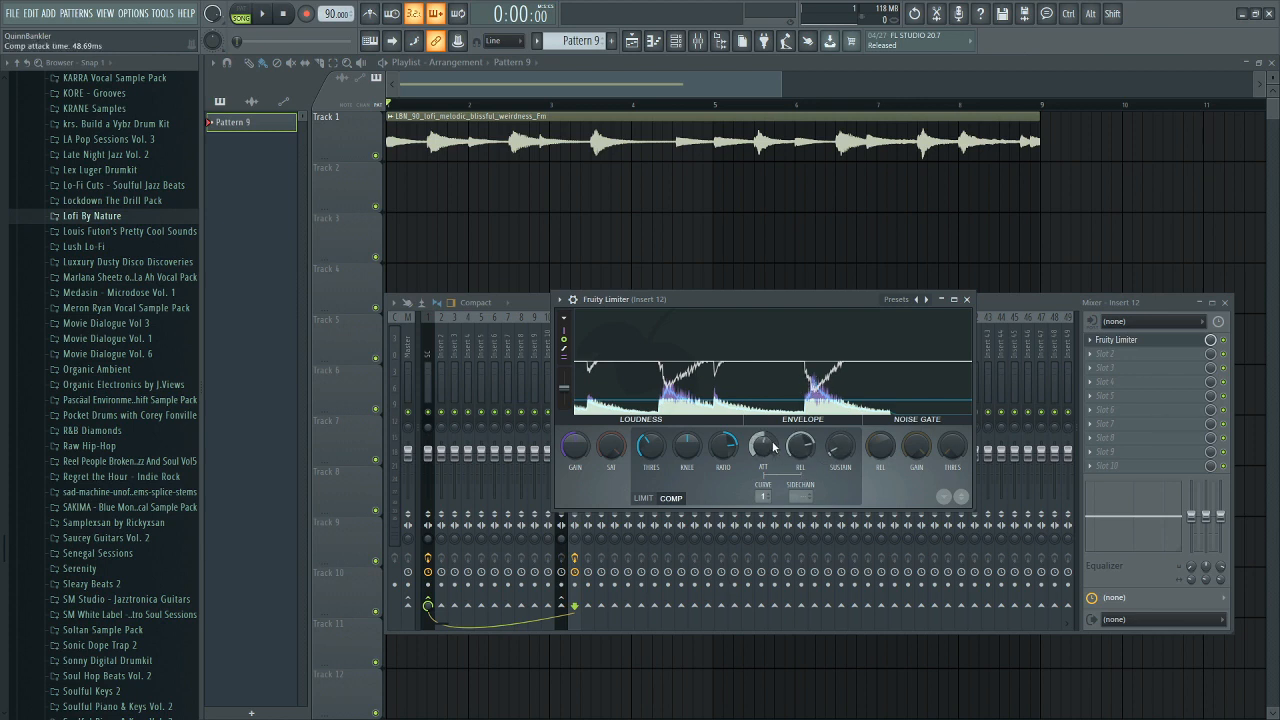
left_click_drag(769, 442, 769, 462)
left_click_drag(765, 443, 765, 433)
left_click_drag(812, 296, 828, 288)
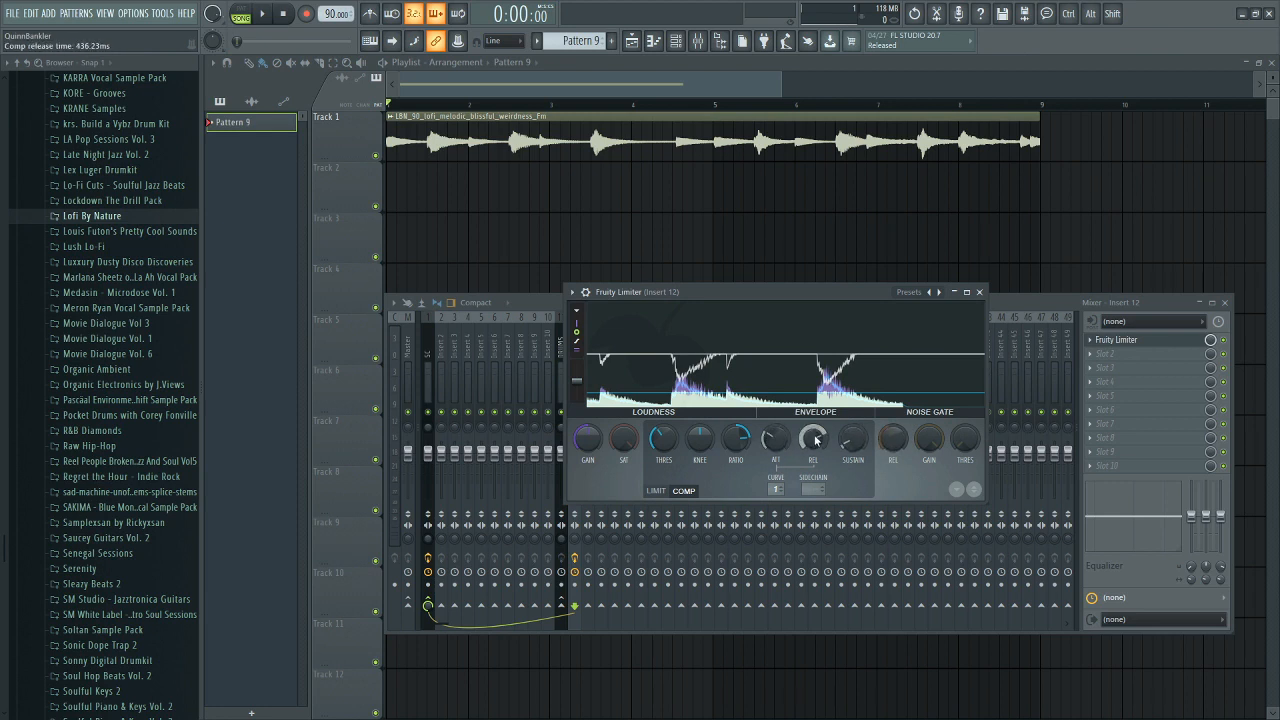
Step: Try a different compressor knee and a higher gain, resetting each to its default
mouse_move(700, 438)
left_mouse_down()
mouse_move(700, 415)
mouse_move(700, 444)
mouse_move(722, 450)
mouse_move(722, 468)
mouse_move(697, 443)
left_mouse_up()
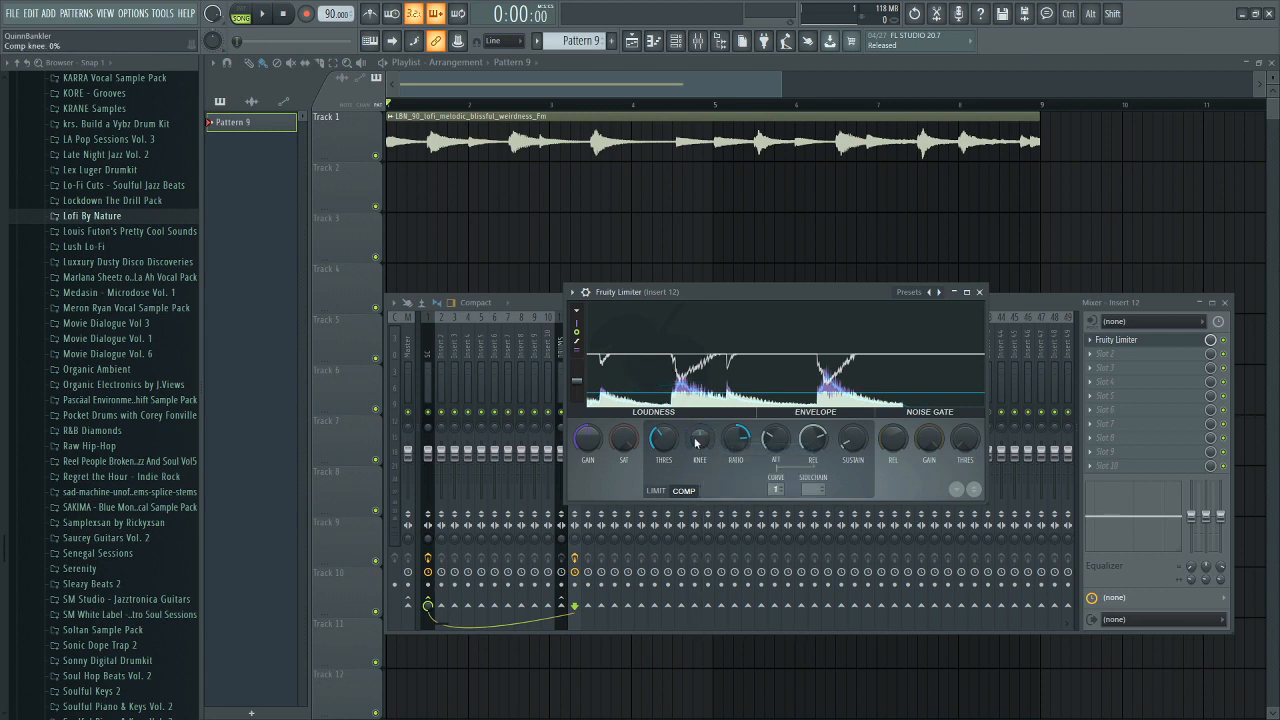
right_click(695, 439)
left_click(704, 446)
left_click_drag(586, 440, 869, 300)
right_click(588, 446)
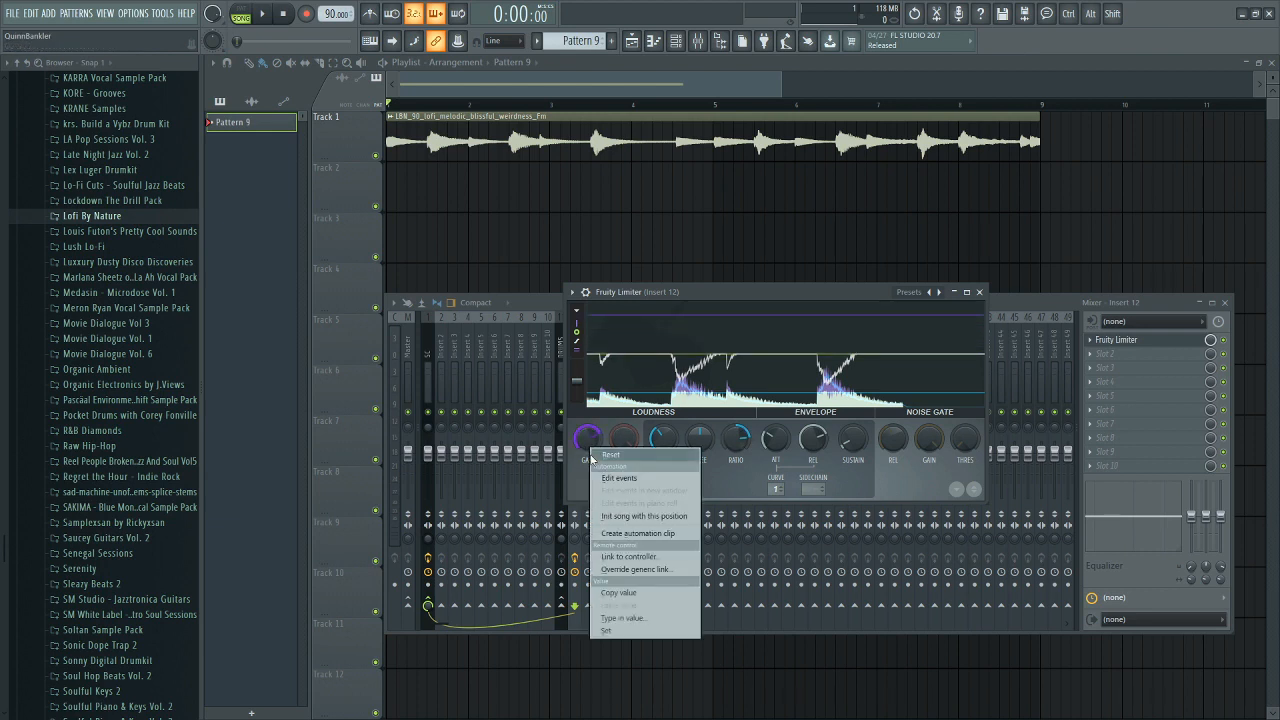
left_click(608, 460)
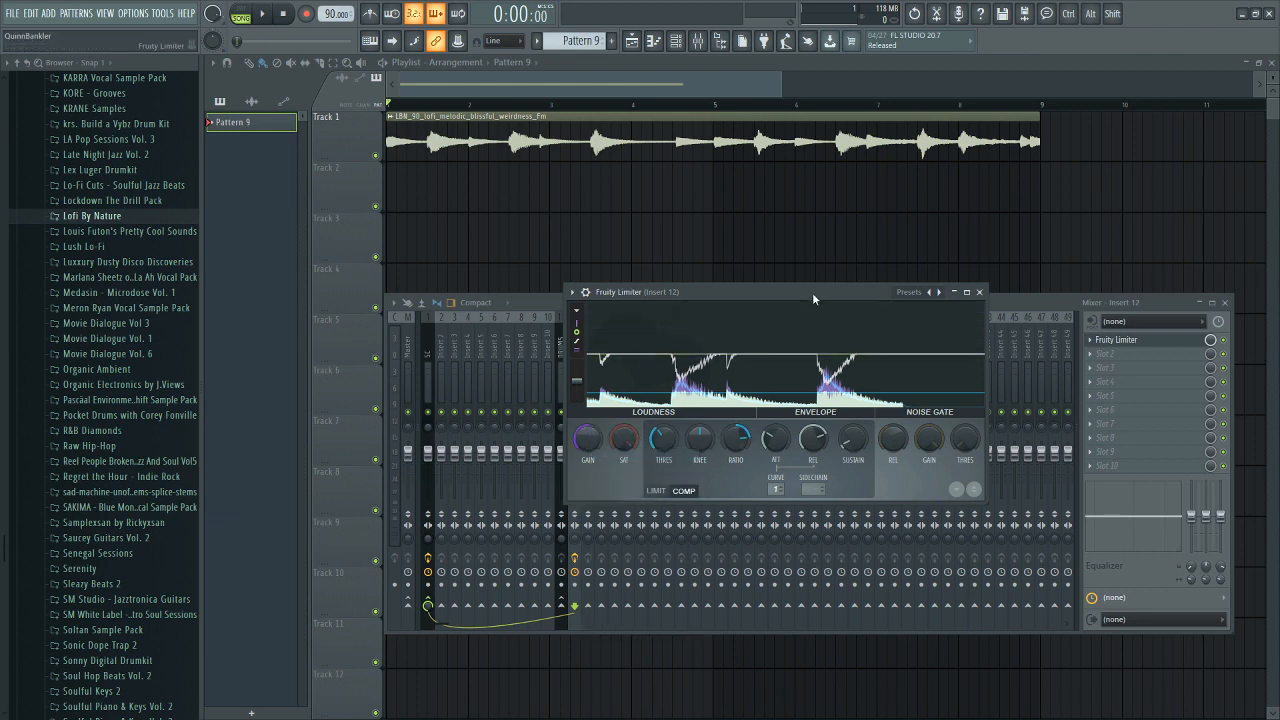
Step: Close the Fruity Limiter and mixer windows to return to the playlist
left_click_drag(812, 292, 714, 304)
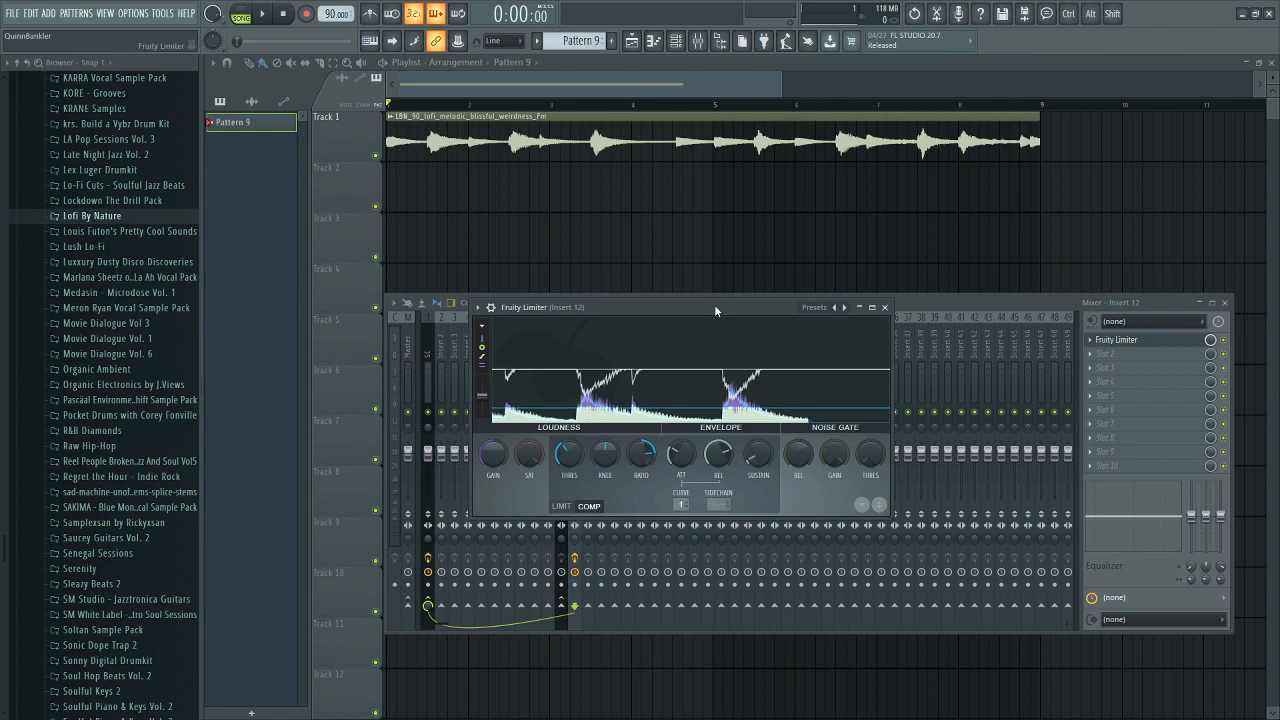
right_click(1003, 254)
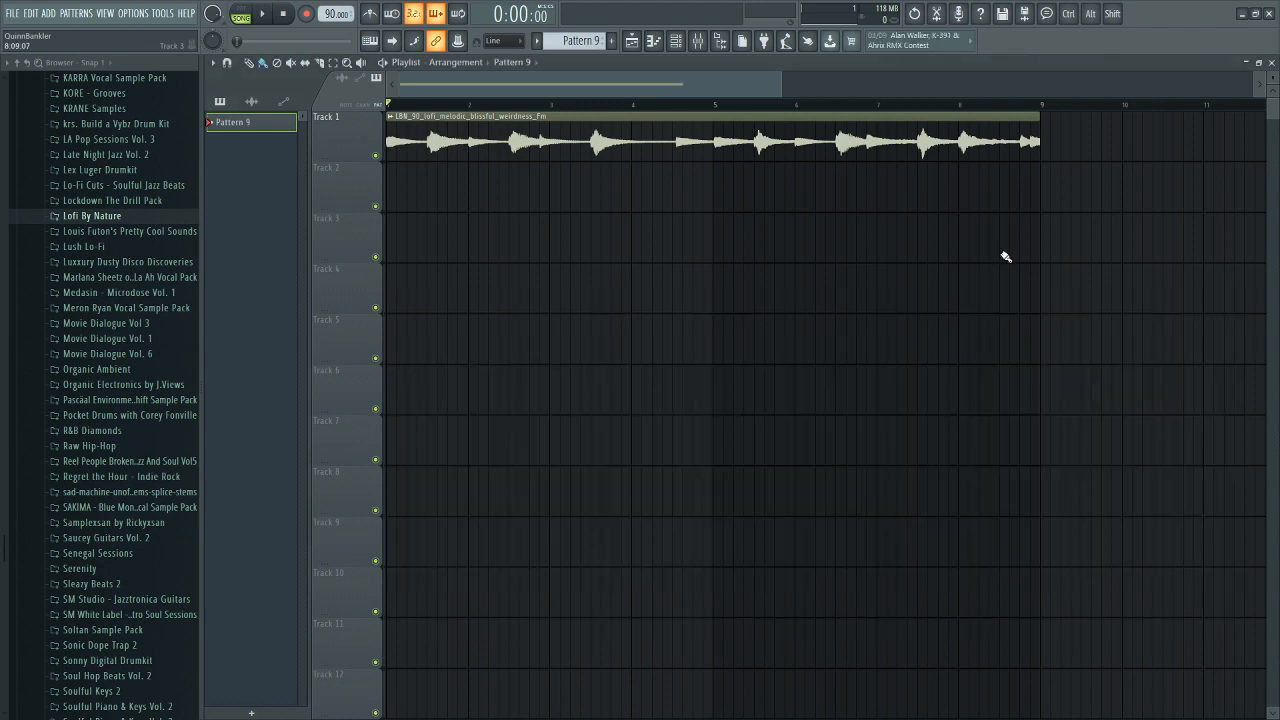